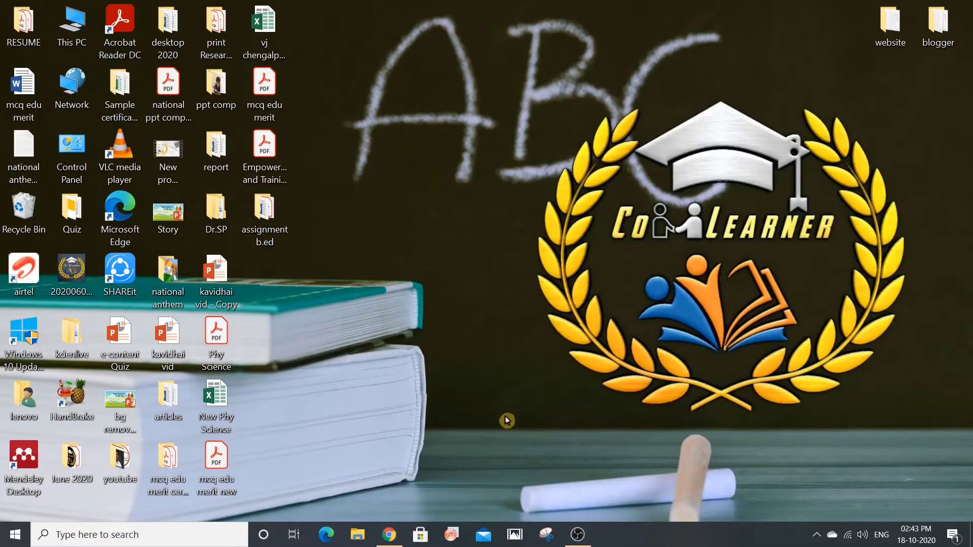
# - Search Windows for "lan" and open the Language settings
pyautogui.click(130, 539)
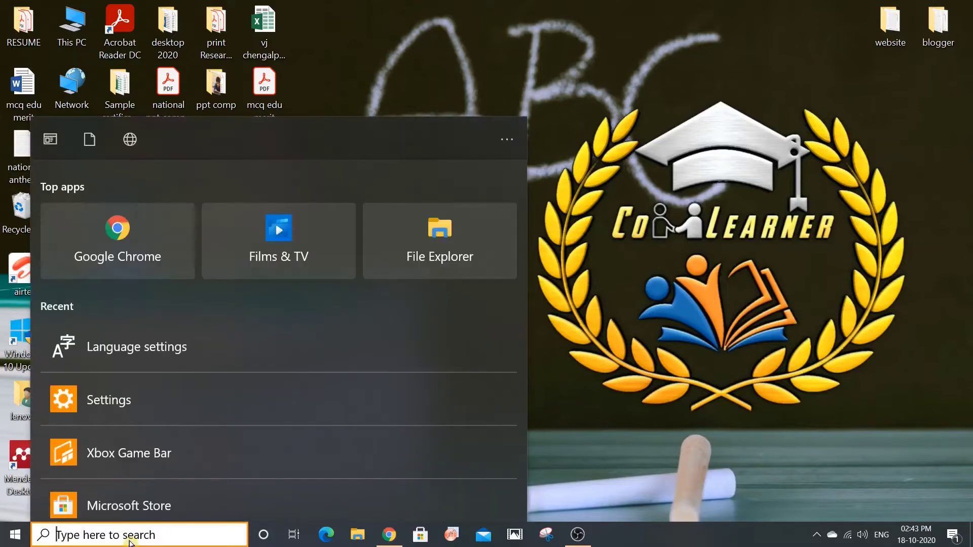
pyautogui.write('lan')
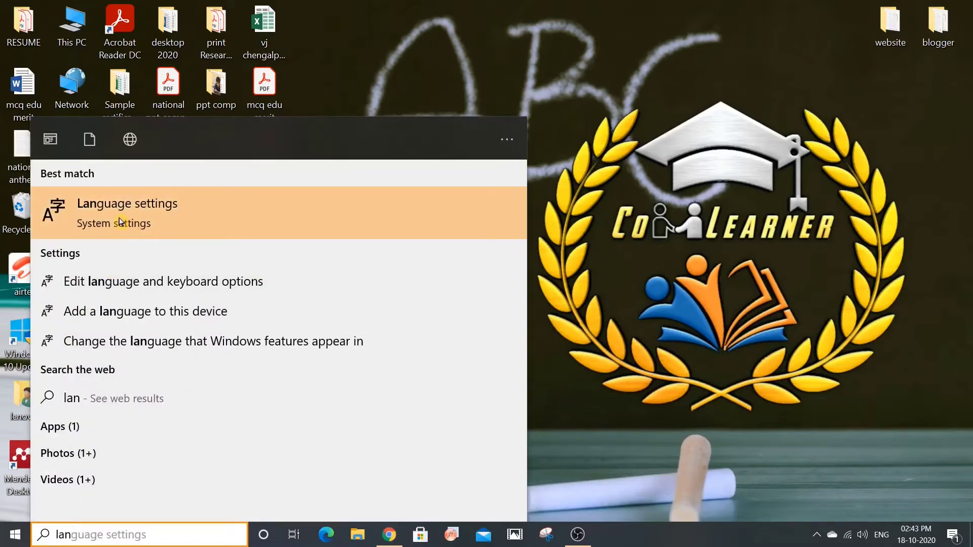
pyautogui.click(95, 203)
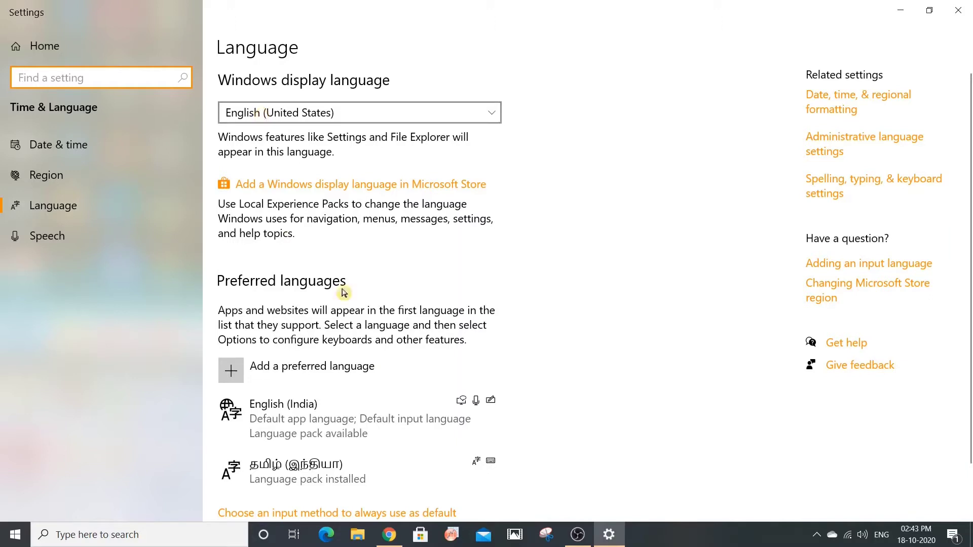
# - Find Telugu in the list of languages to add, view its installable features, and cancel the installation
pyautogui.scroll(-2, 514, 292)
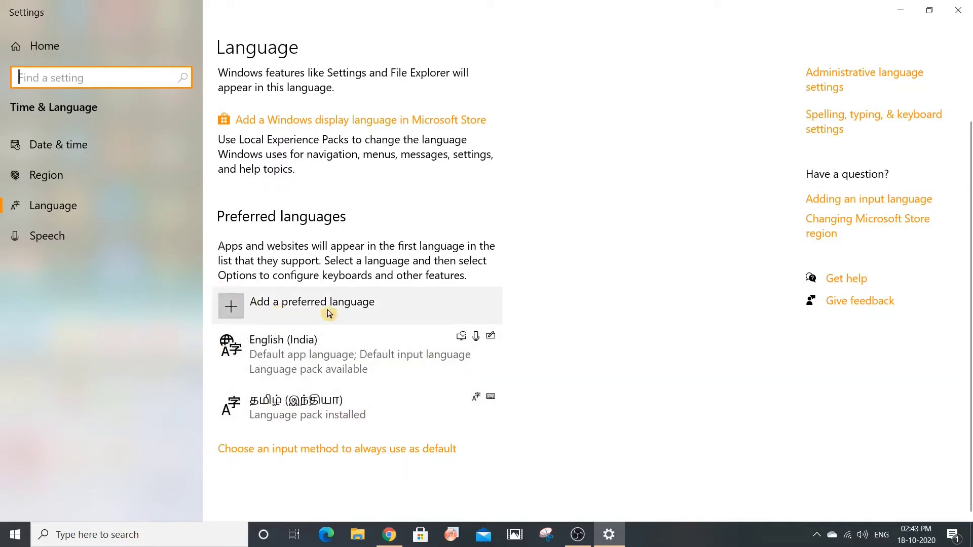
pyautogui.click(233, 315)
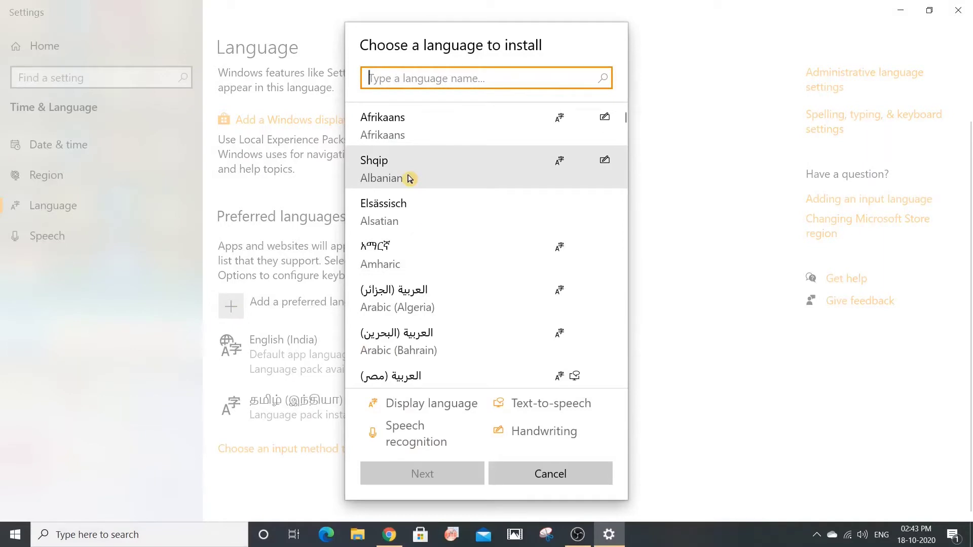
pyautogui.scroll(-5, 410, 178)
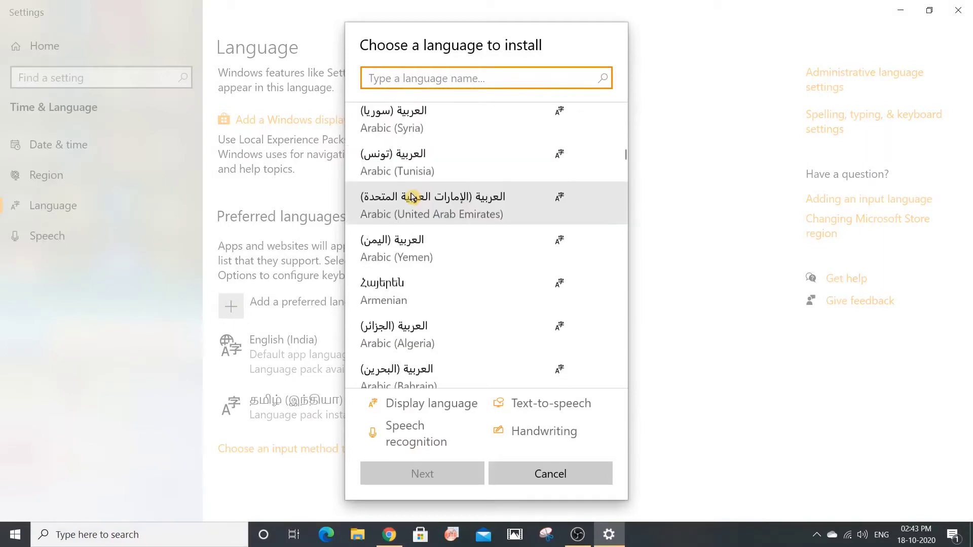
pyautogui.scroll(-5, 414, 200)
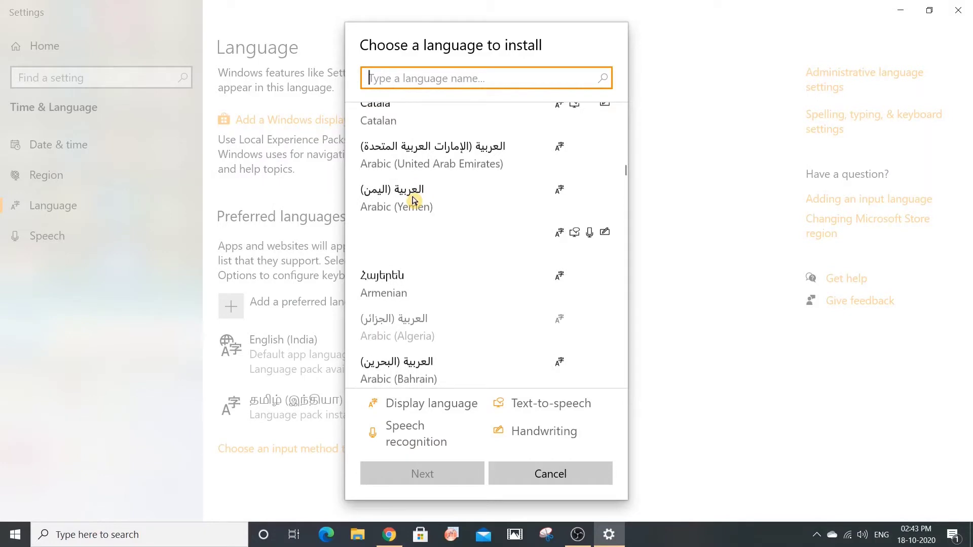
pyautogui.scroll(-5, 413, 200)
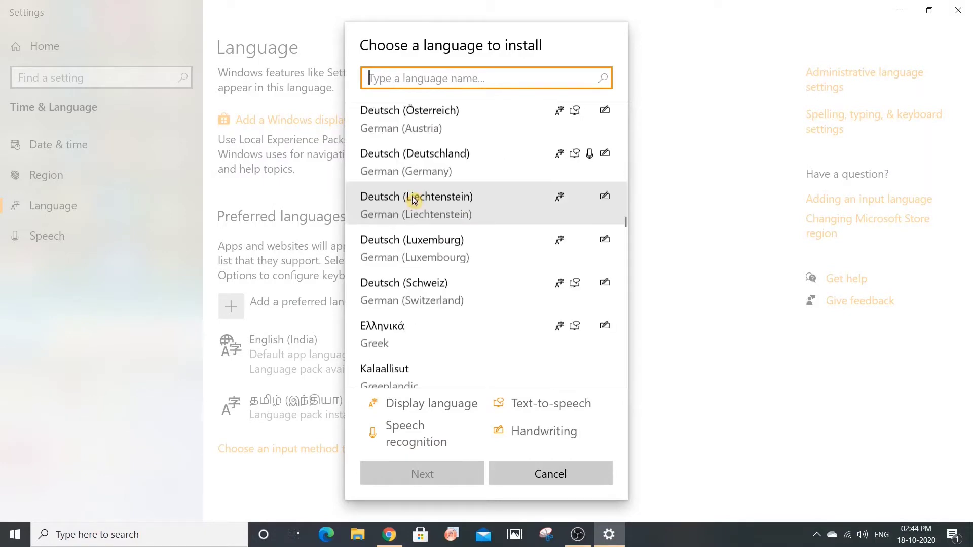
pyautogui.scroll(-5, 413, 201)
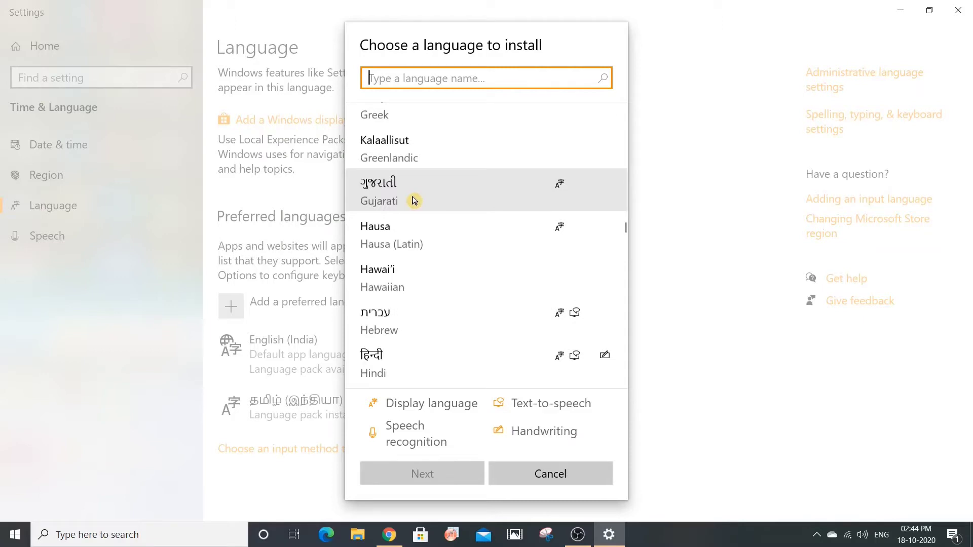
pyautogui.scroll(-5, 413, 202)
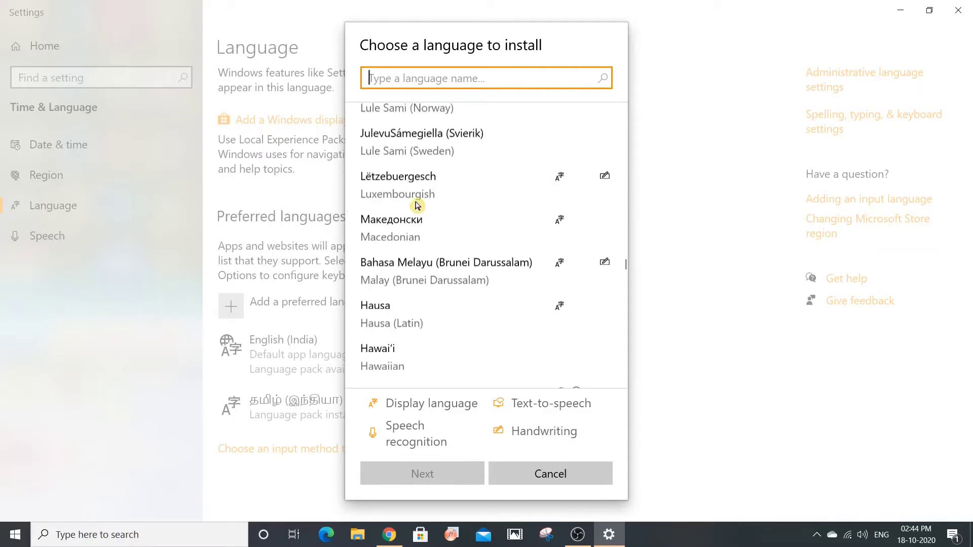
pyautogui.scroll(-15, 418, 248)
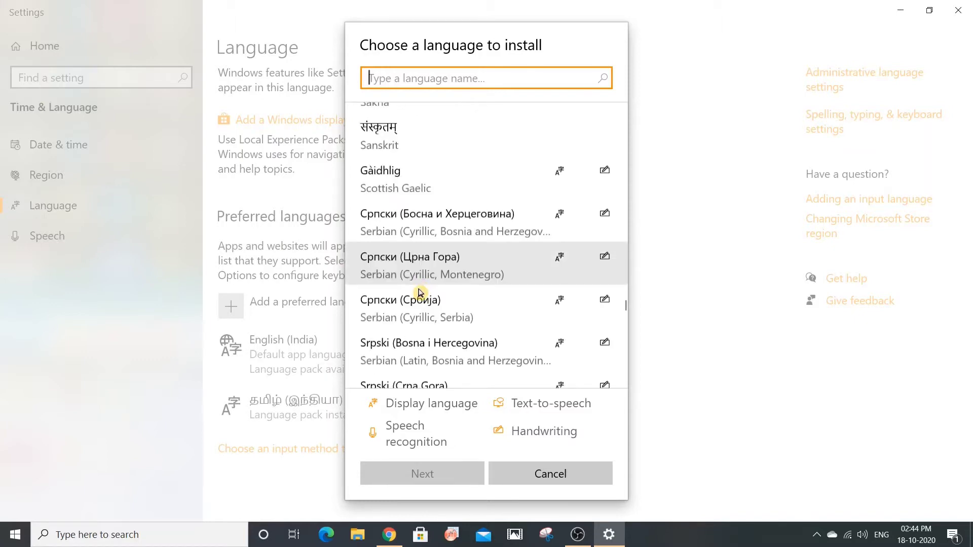
pyautogui.write('tel')
pyautogui.click(435, 482)
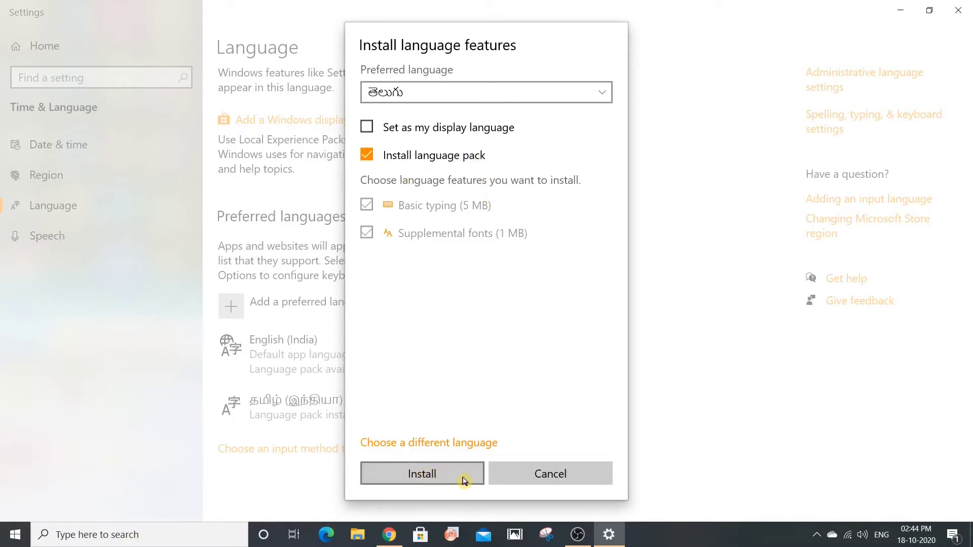
pyautogui.click(548, 475)
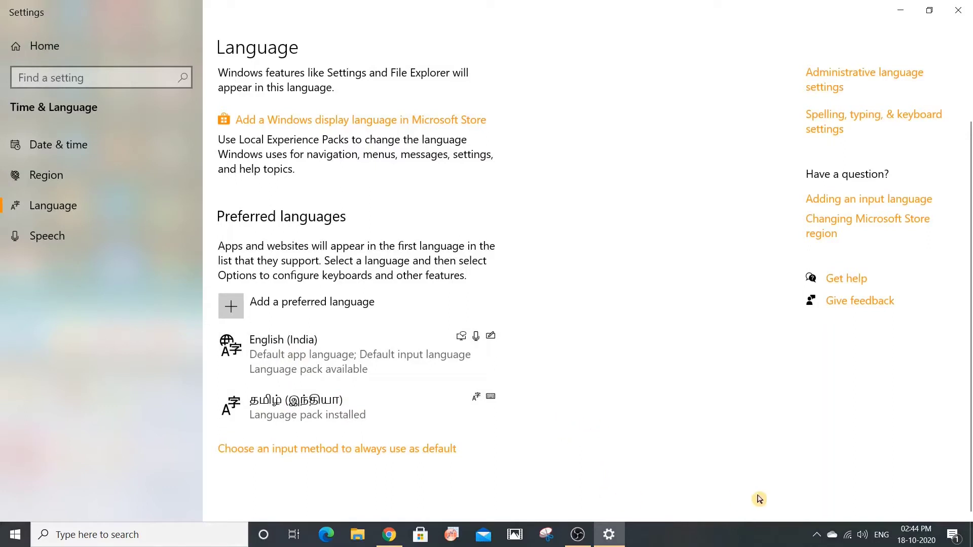
# - Try Tamil input by entering காபவதோபோகேரே in the Windows search, and clear the text
pyautogui.click(816, 537)
pyautogui.click(815, 540)
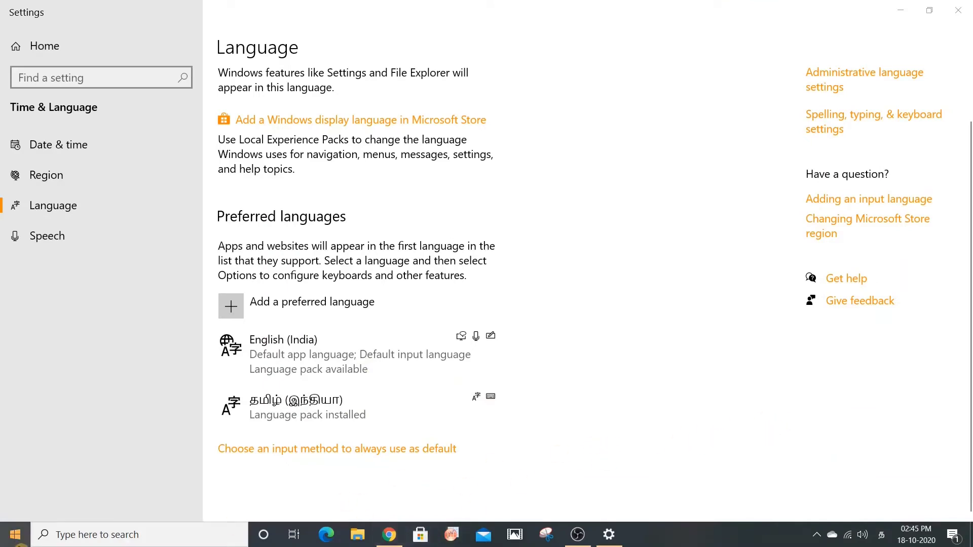
pyautogui.click(92, 531)
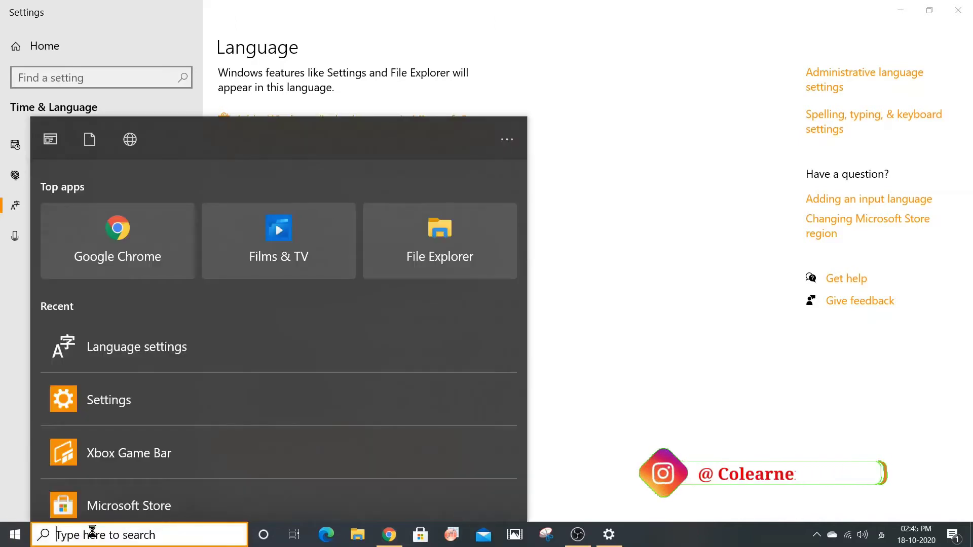
pyautogui.write('காபவதோ')
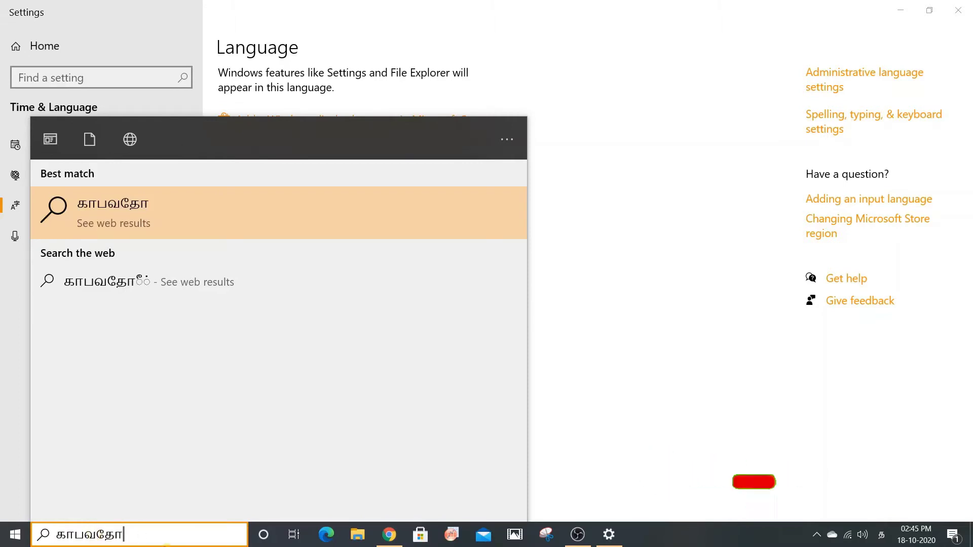
pyautogui.write('போகேரே')
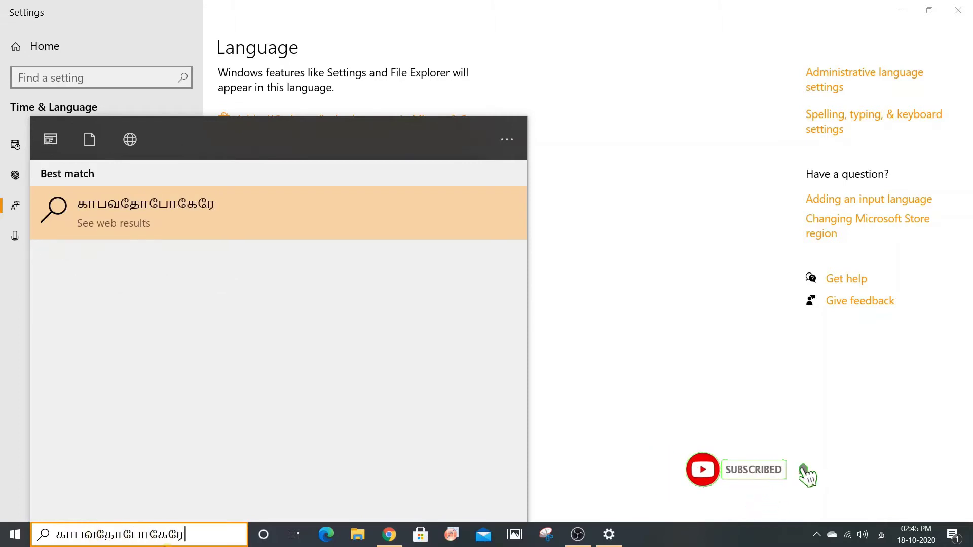
pyautogui.press('BackSpace')
pyautogui.press('BackSpace')
pyautogui.press('BackSpace')
pyautogui.press('BackSpace')
pyautogui.press('BackSpace')
pyautogui.press('BackSpace')
pyautogui.press('BackSpace')
pyautogui.press('BackSpace')
pyautogui.press('BackSpace')
pyautogui.press('BackSpace')
pyautogui.press('BackSpace')
pyautogui.press('BackSpace')
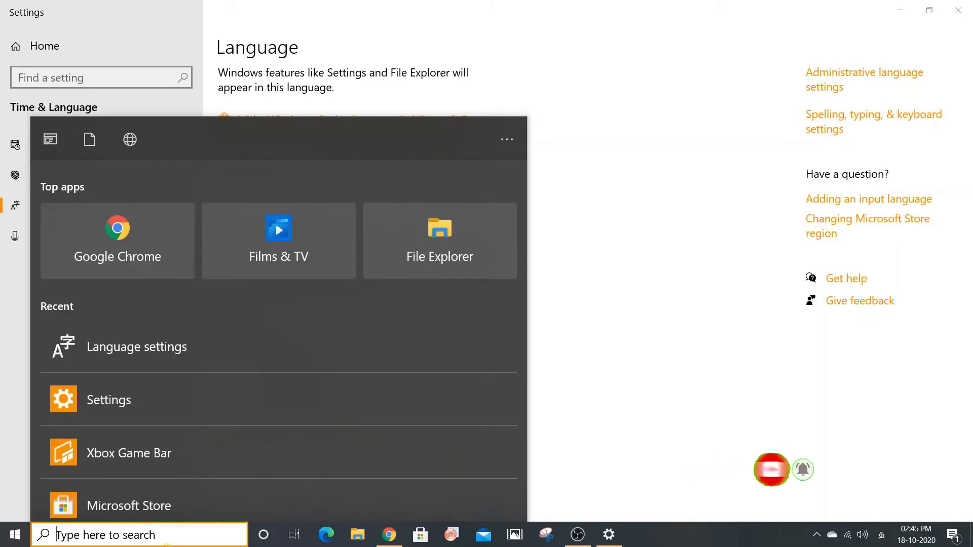
# - Switch the input language back to English and open the On-Screen Keyboard
pyautogui.press('super+space')
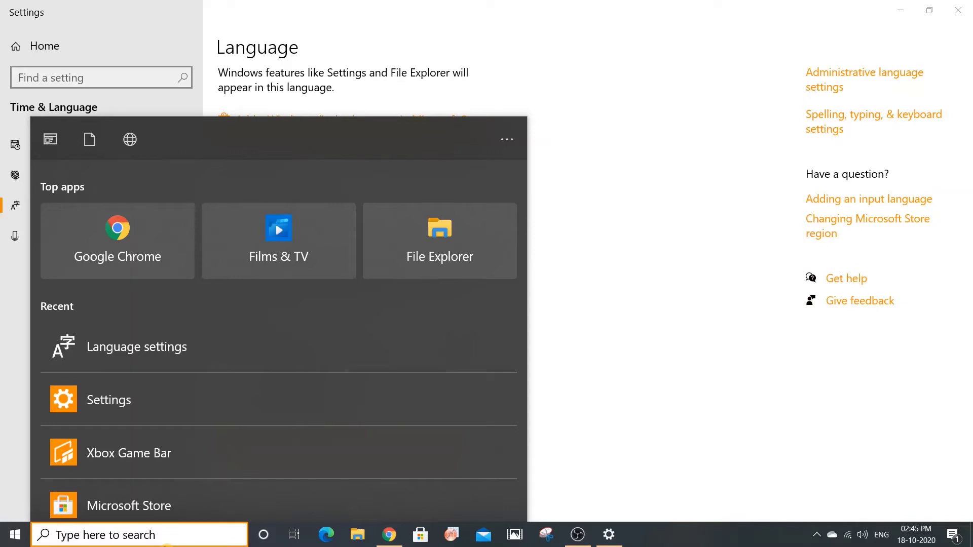
pyautogui.write('key')
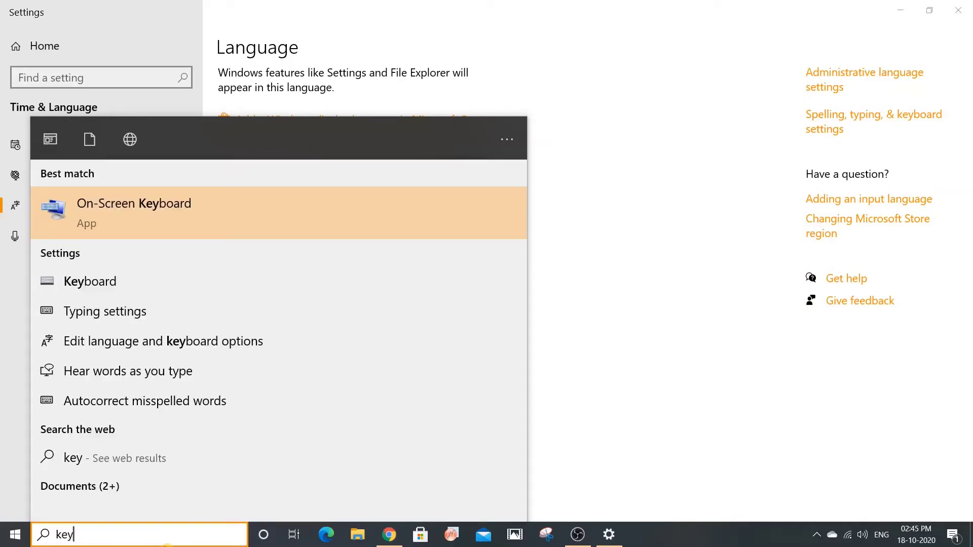
pyautogui.click(84, 215)
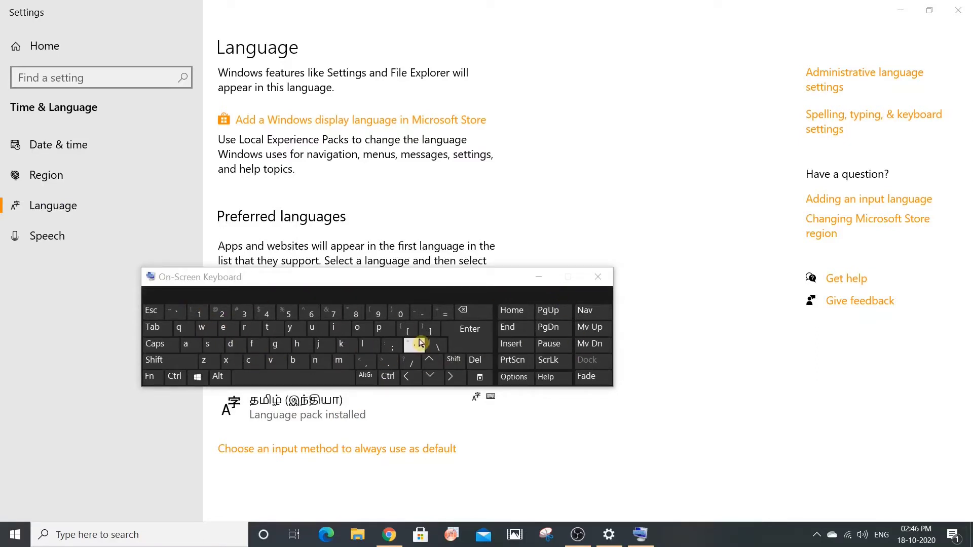
# - View the Tamil layout on the On-Screen Keyboard, and close both the keyboard and the Settings window
pyautogui.press('super+space')
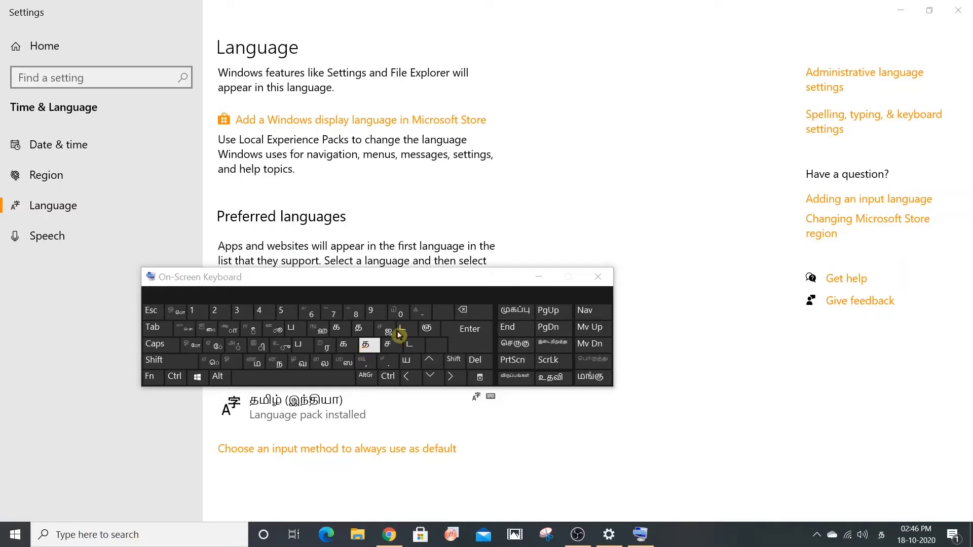
pyautogui.click(600, 279)
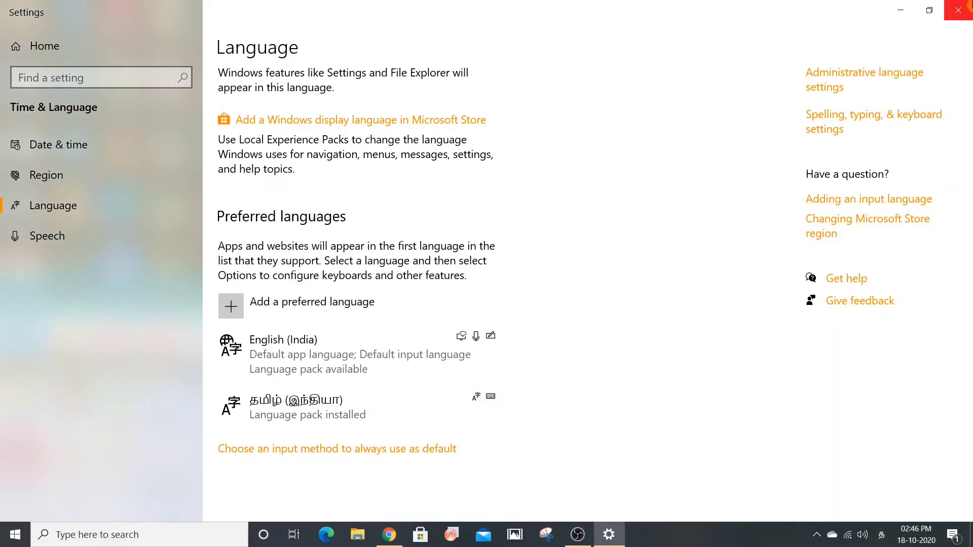
pyautogui.click(967, 5)
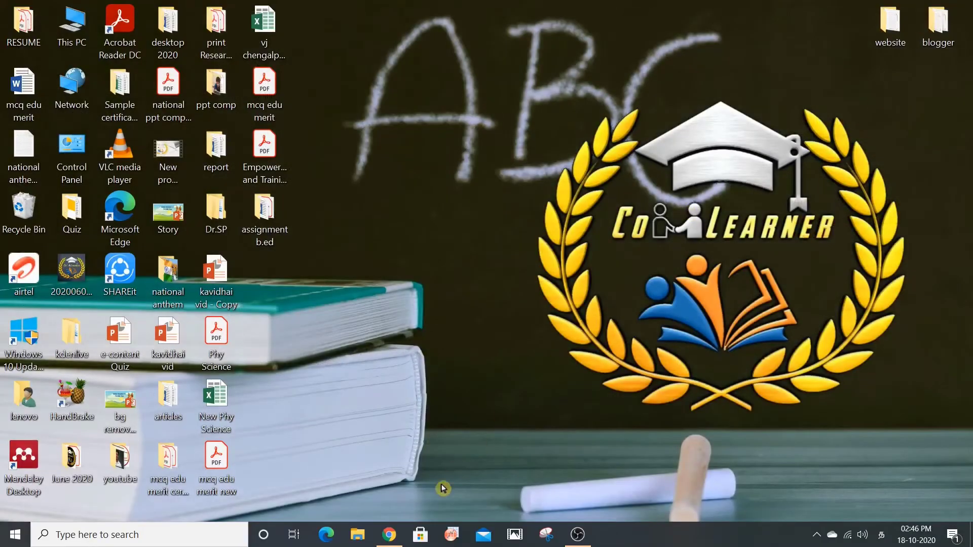
# - Switch to Chrome, search Google for "thanglish to tamil translation" and open the tamiltype.in result
pyautogui.click(401, 533)
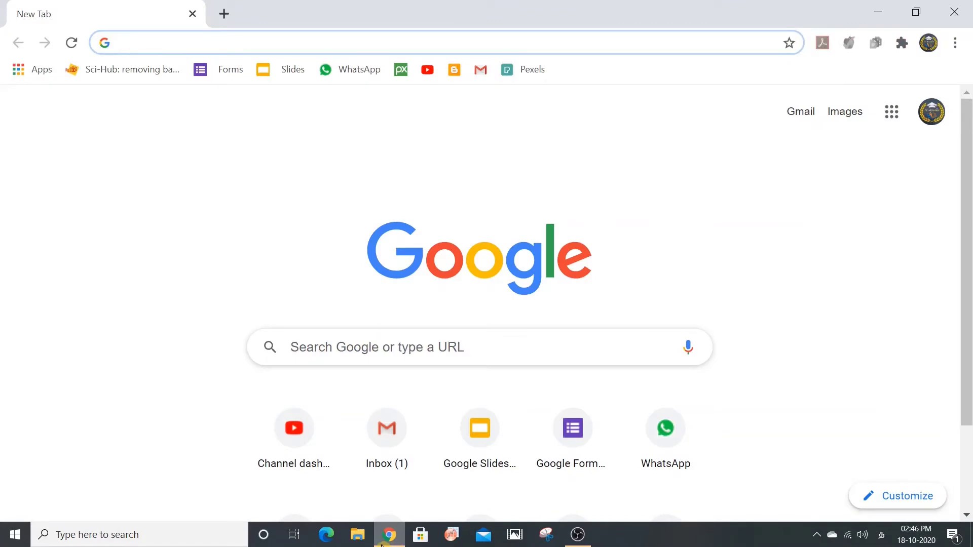
pyautogui.click(375, 341)
pyautogui.write('tha')
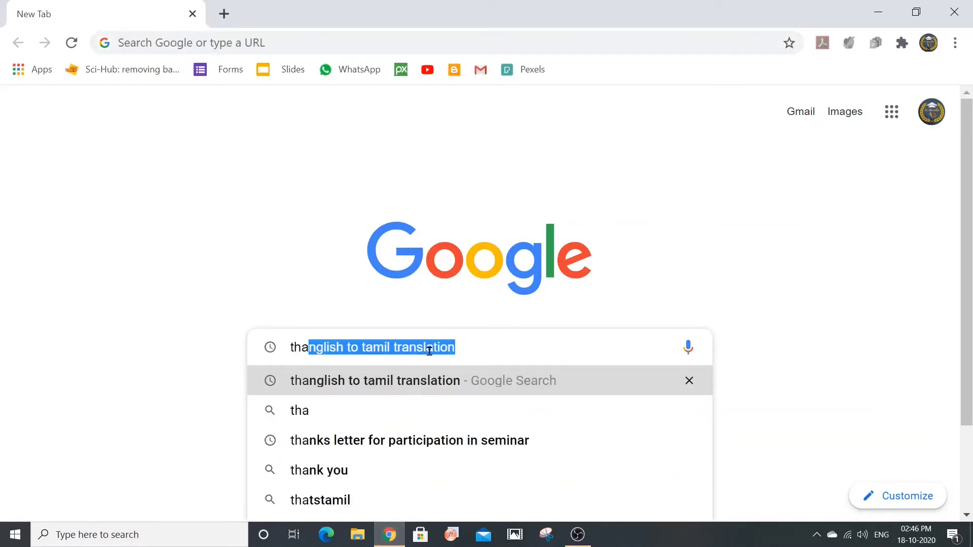
pyautogui.click(446, 381)
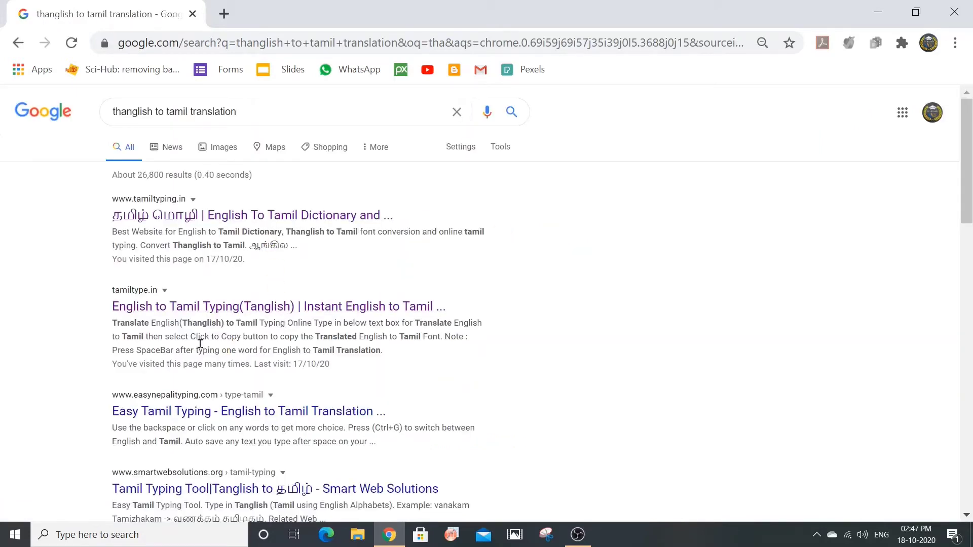
pyautogui.click(123, 317)
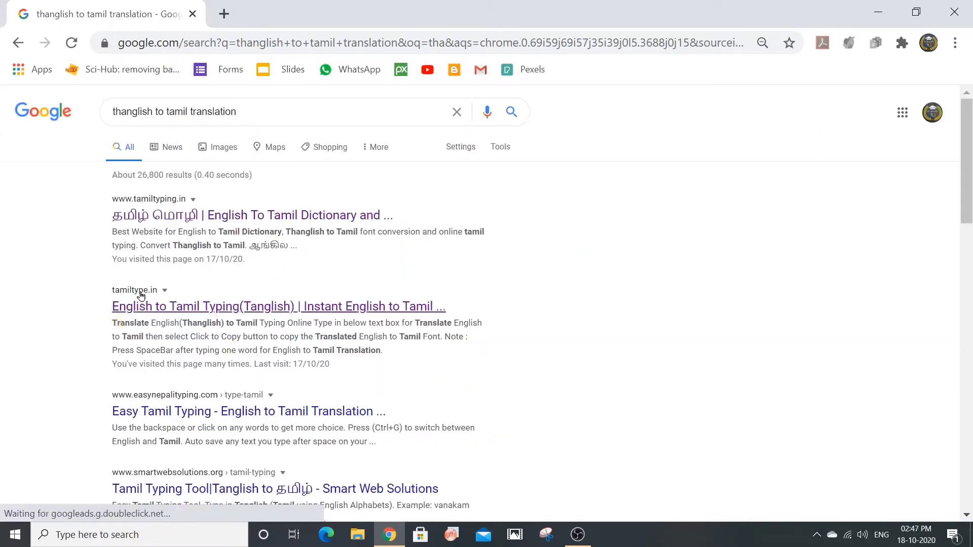
pyautogui.click(171, 311)
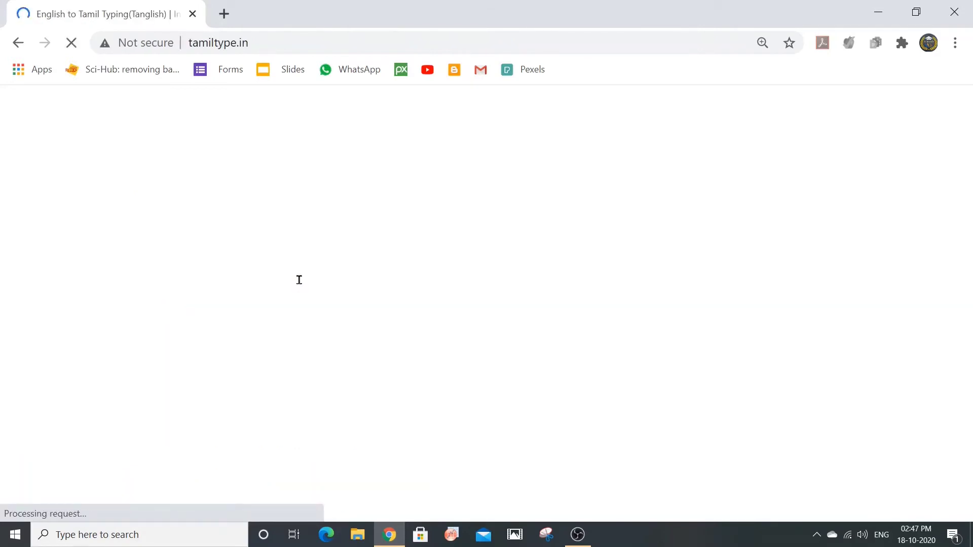
# - Write வணக்கம் நண்பர்களே in the Tamil typing box by entering "vanakkam nanbargale", and copy the converted text
pyautogui.scroll(-4, 339, 272)
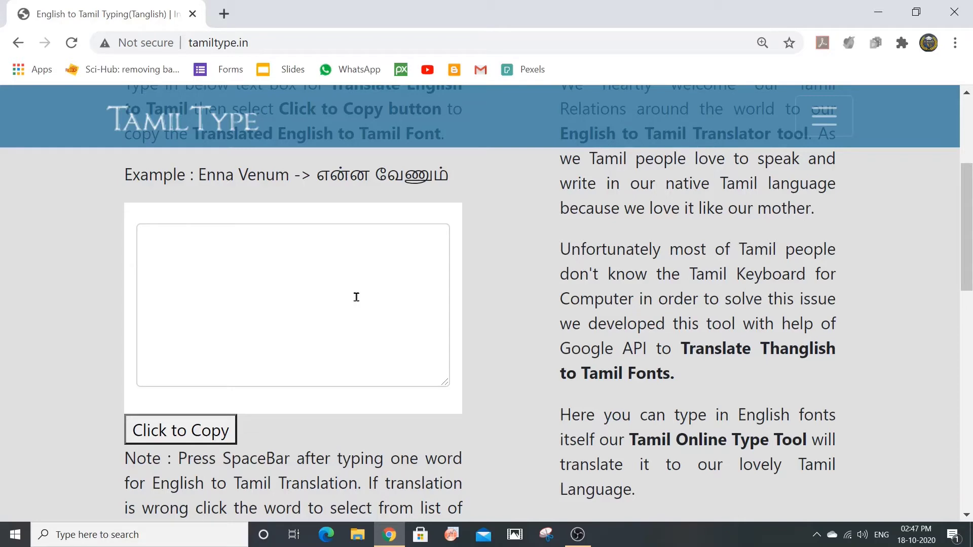
pyautogui.click(356, 297)
pyautogui.write('va')
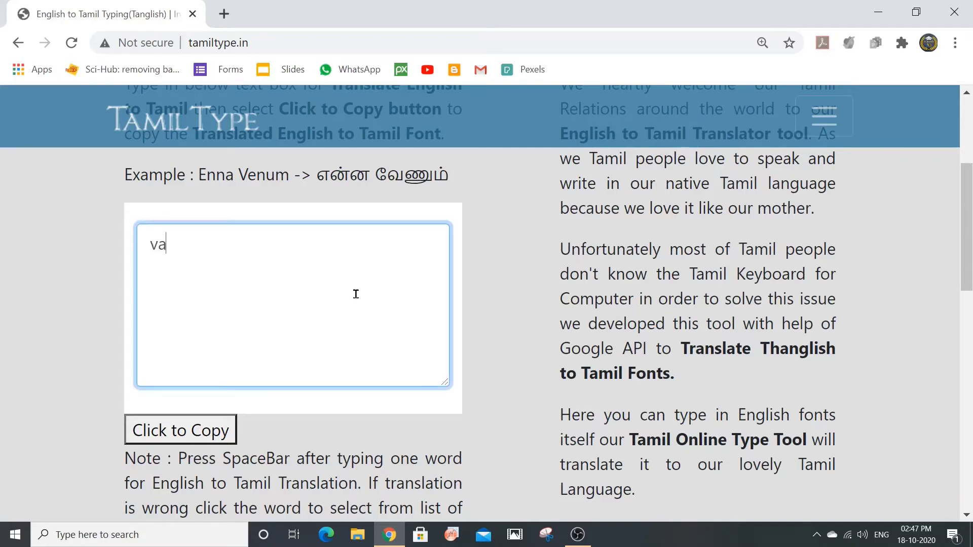
pyautogui.write('nakkam')
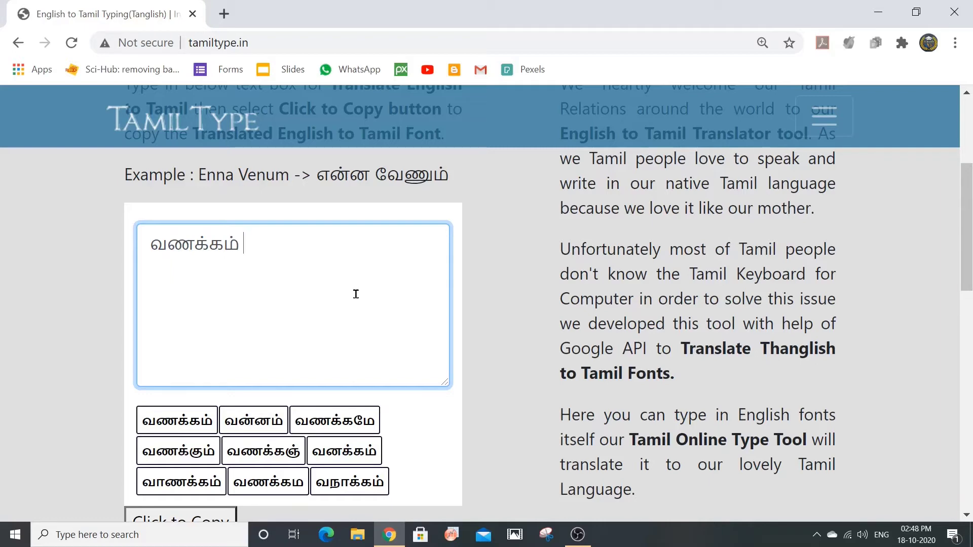
pyautogui.write('nanbargale')
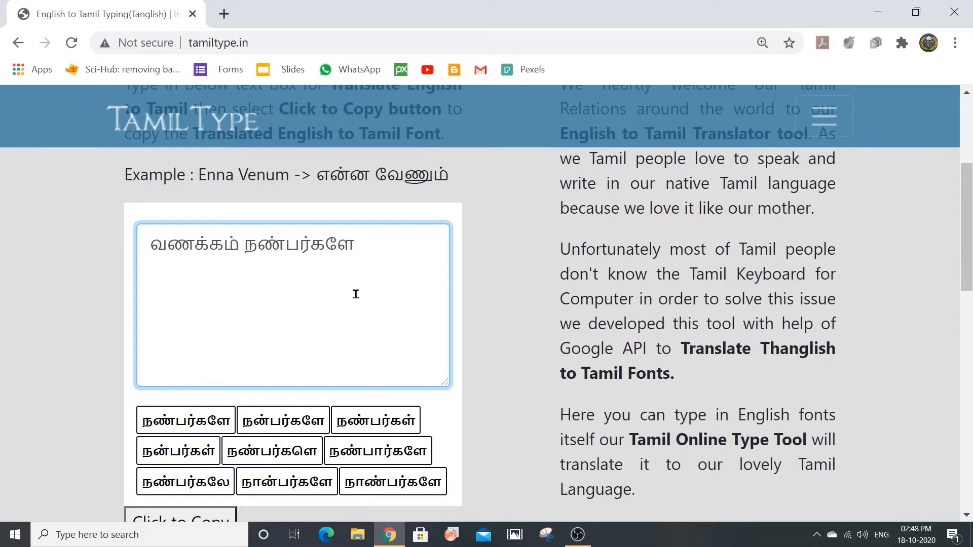
pyautogui.scroll(-4, 302, 343)
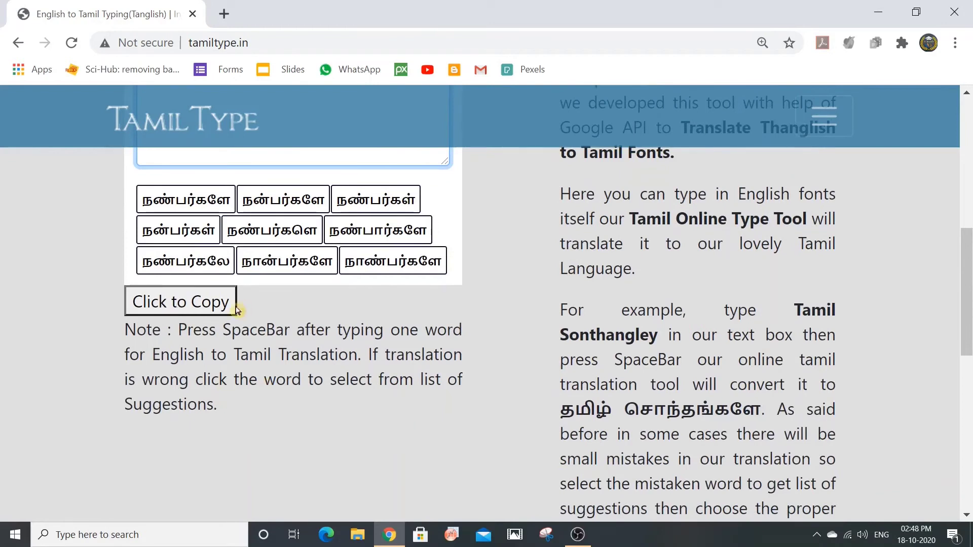
pyautogui.click(178, 302)
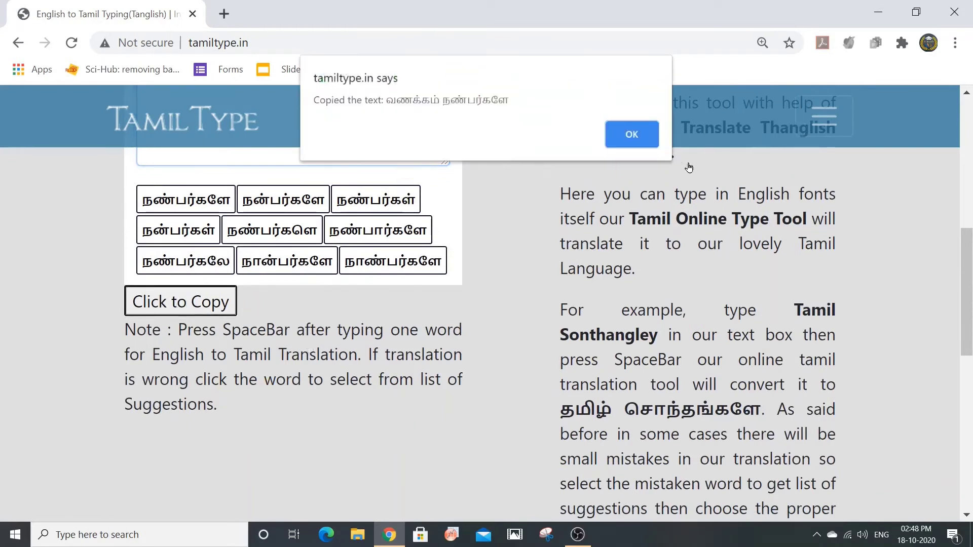
# - Dismiss the copy message, minimize the browser, open a blank Word document and paste the copied text வணக்கம் நண்பர்களே into it
pyautogui.click(631, 134)
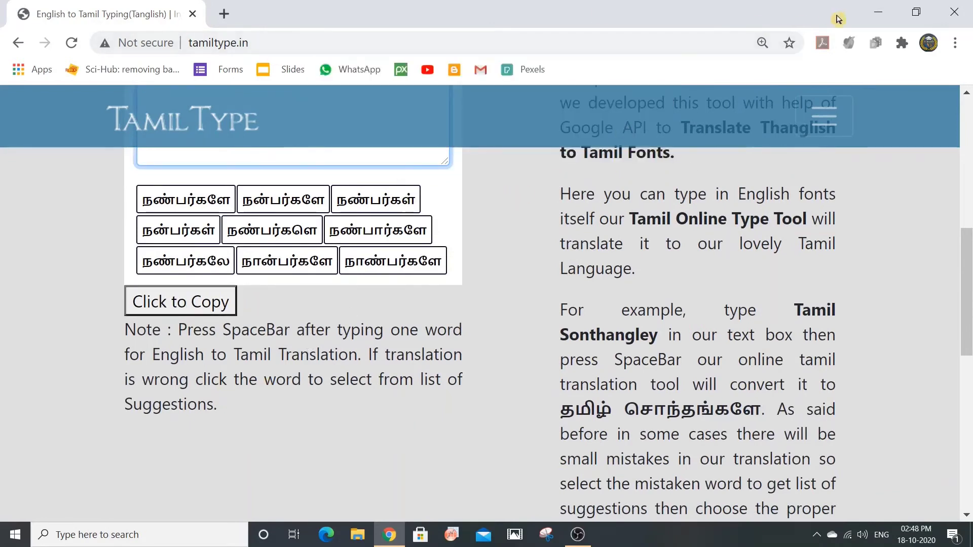
pyautogui.click(879, 12)
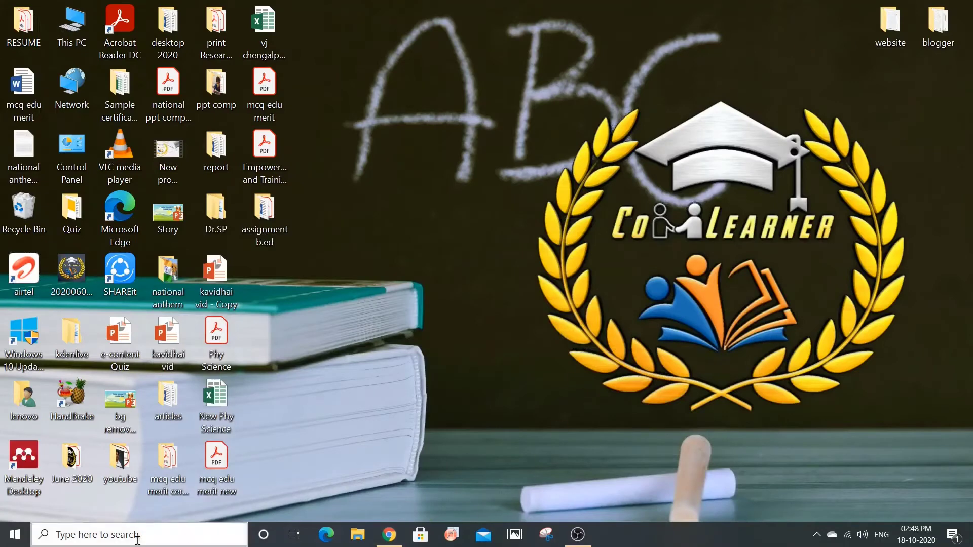
pyautogui.click(137, 541)
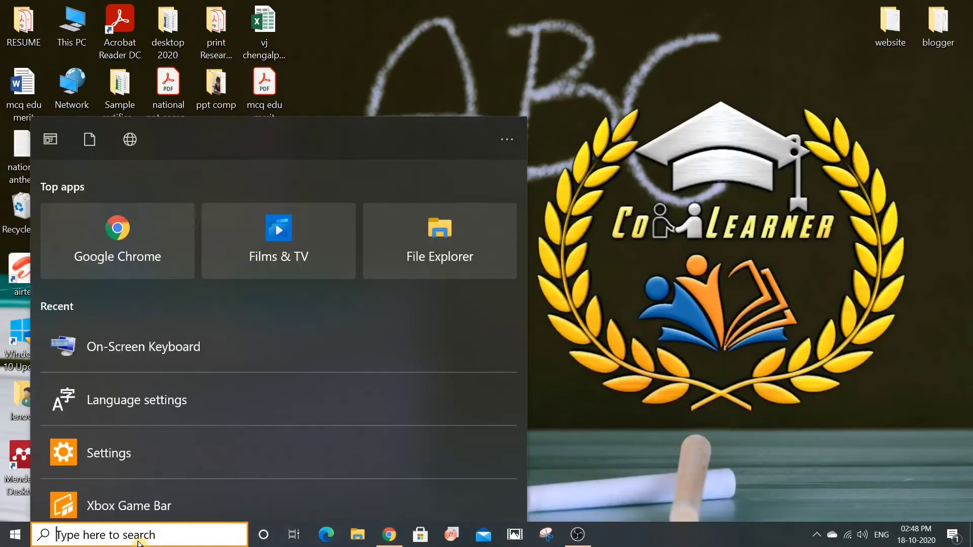
pyautogui.write('word')
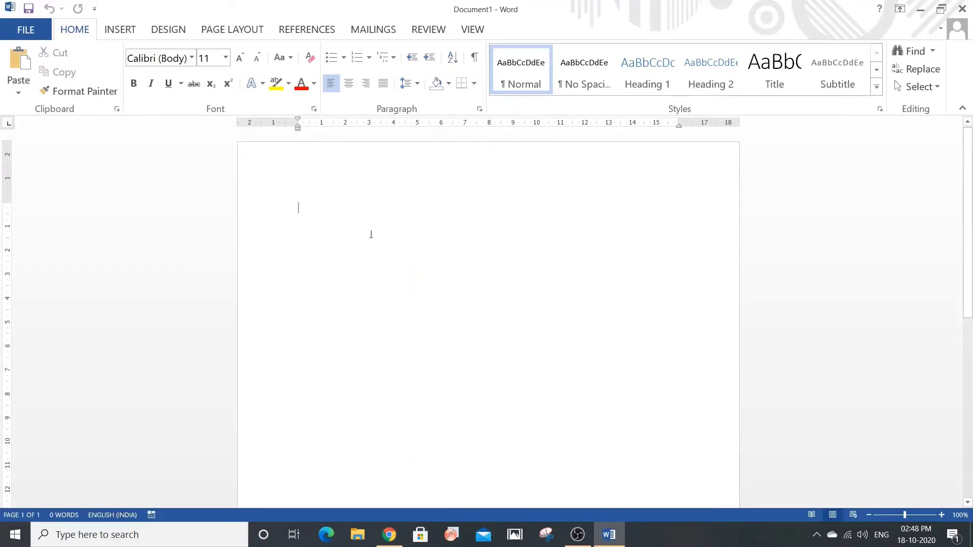
pyautogui.hotkey('ctrl', 'v')
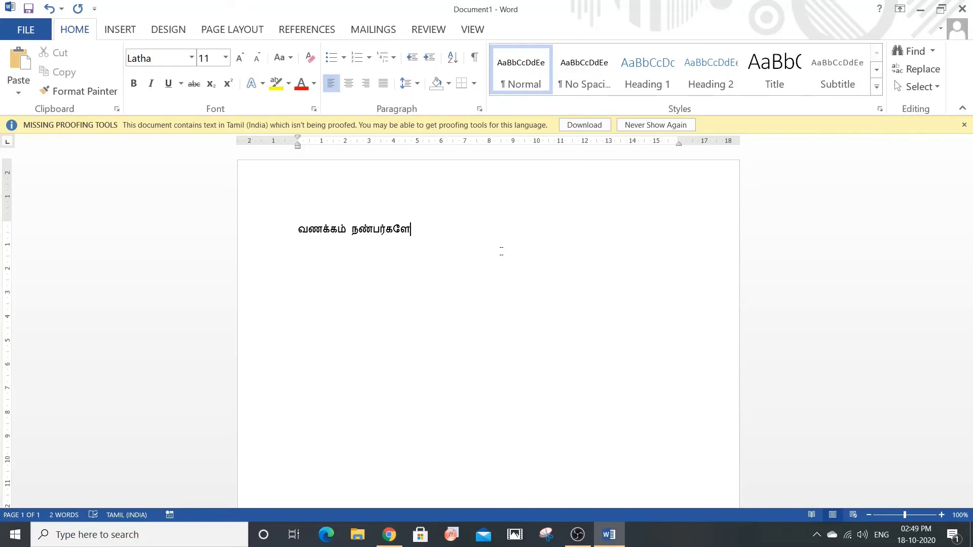
# - Save the document as a PDF named வணக்கம் நண்பர்களே in the kdenlive folder on the Desktop
pyautogui.click(23, 33)
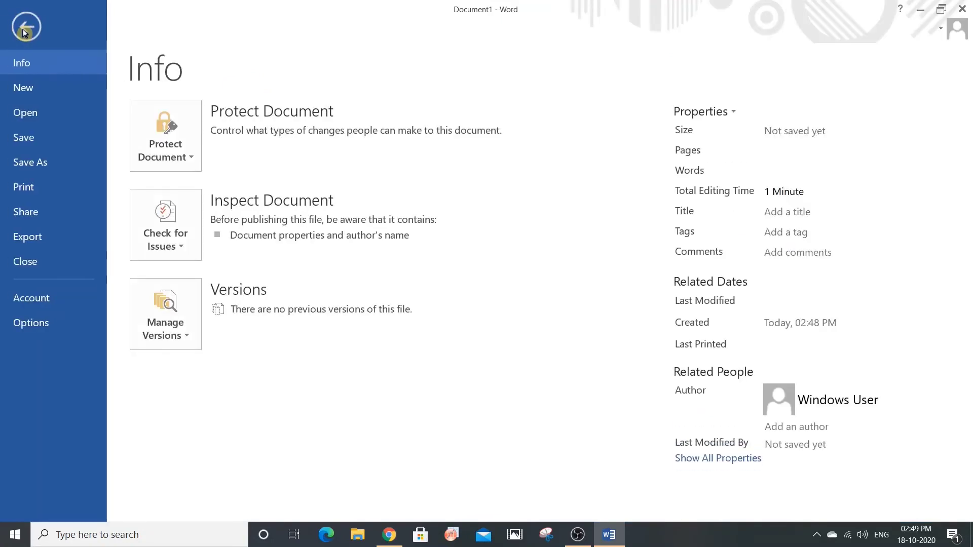
pyautogui.click(33, 165)
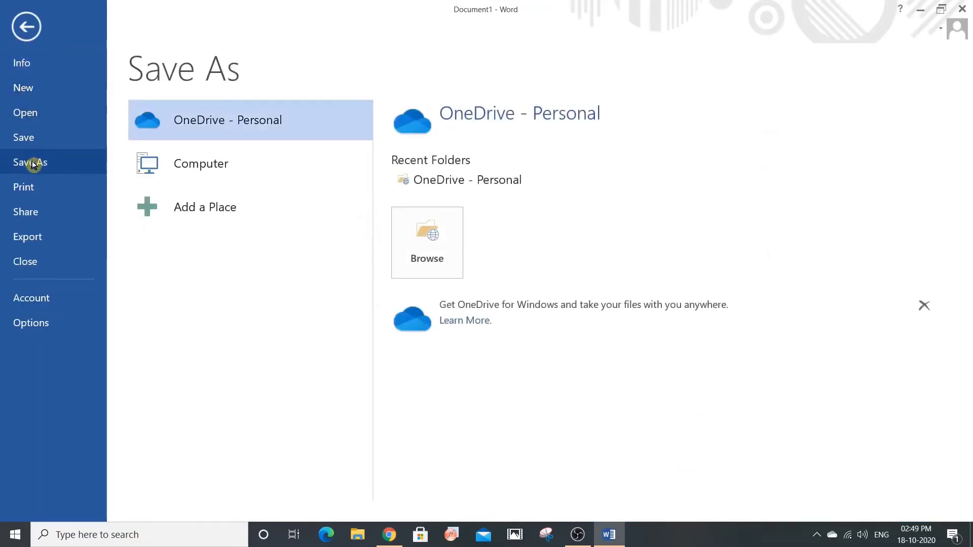
pyautogui.click(233, 164)
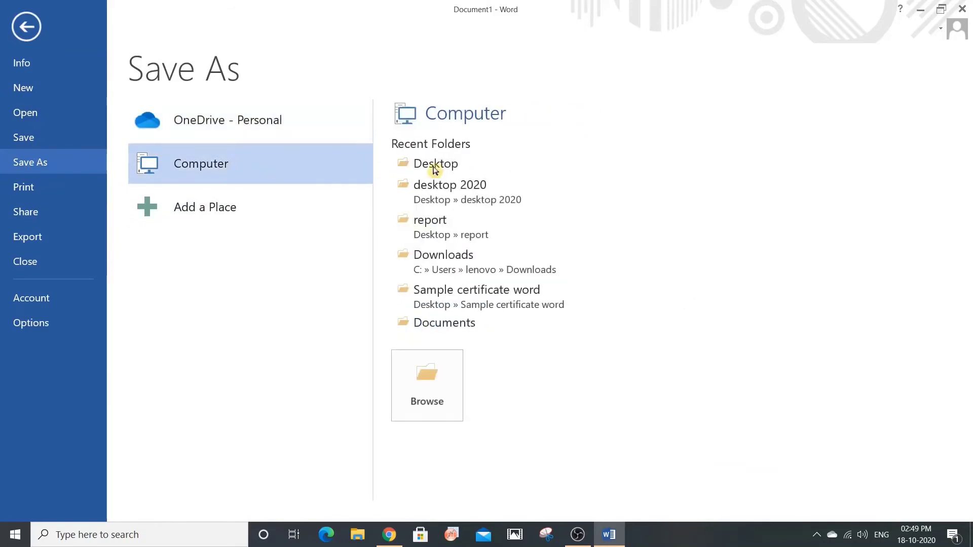
pyautogui.click(468, 171)
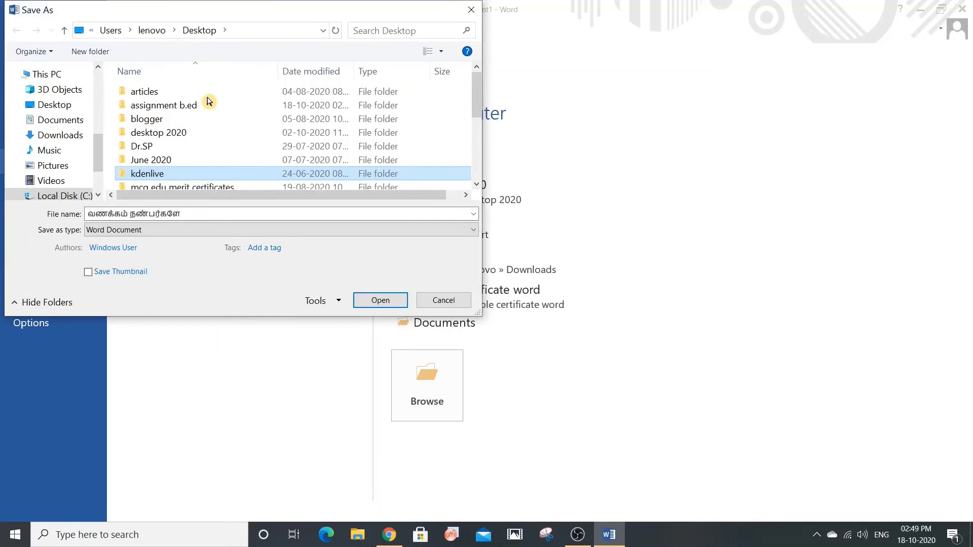
pyautogui.click(155, 231)
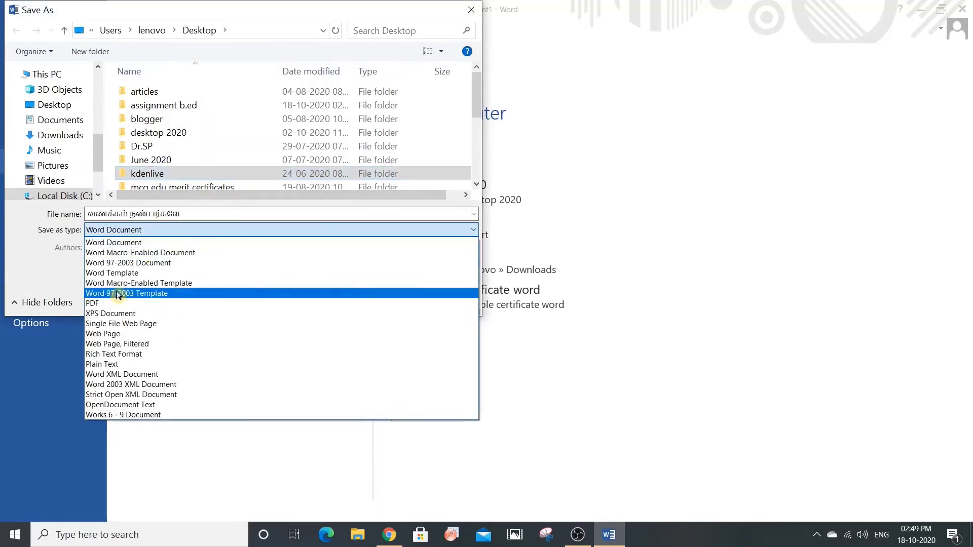
pyautogui.click(154, 303)
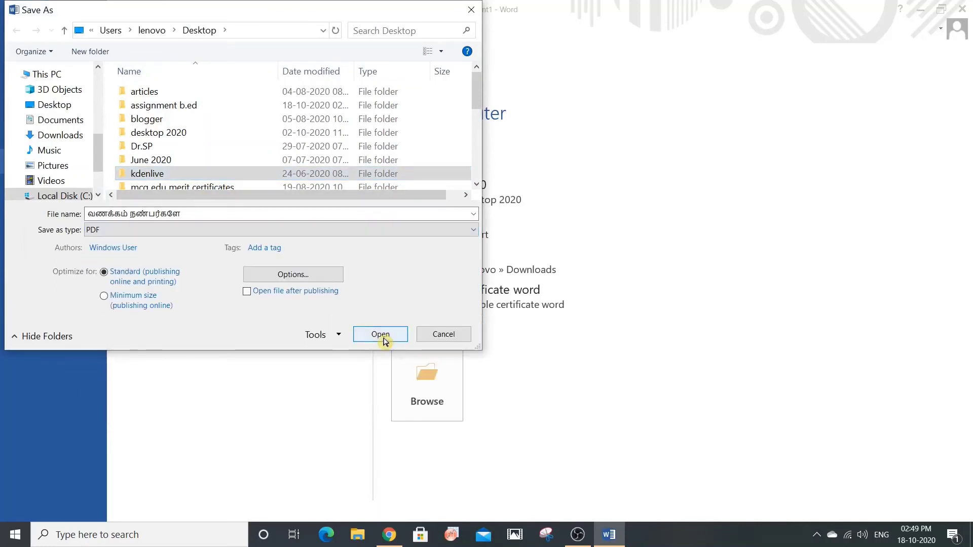
pyautogui.click(380, 335)
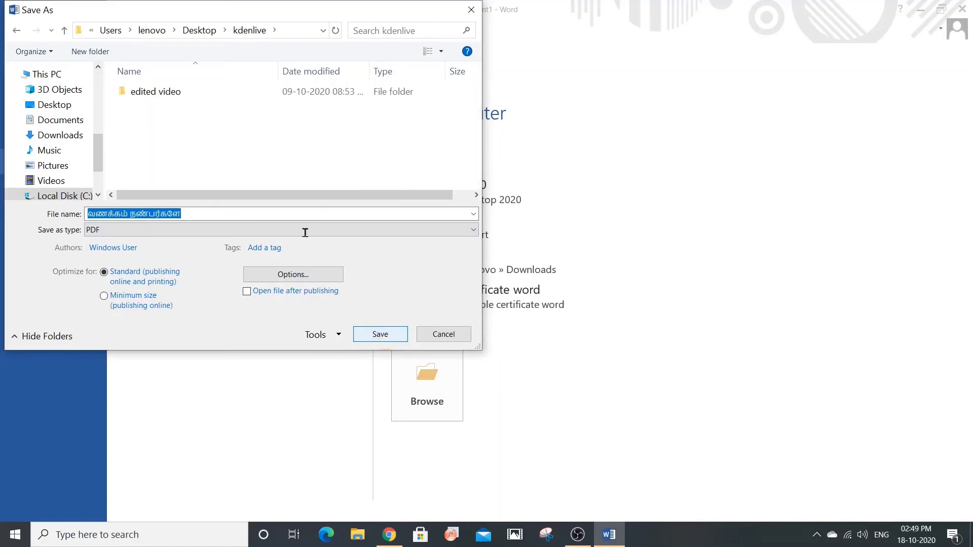
pyautogui.click(380, 335)
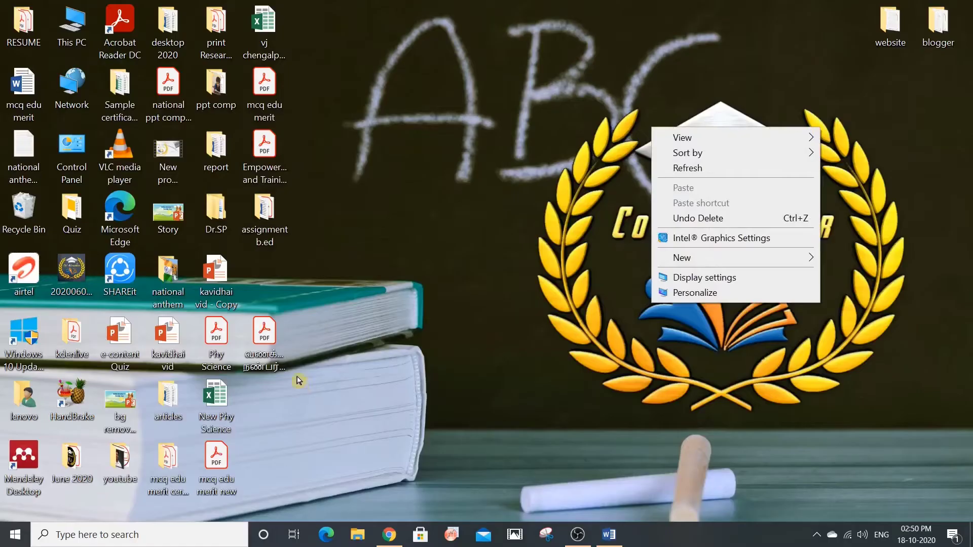
# - Open the வணக்கம் நண்பர்களே PDF from the desktop in Acrobat Reader, and check its Tamil text by selecting and deselecting the line
pyautogui.click(299, 380)
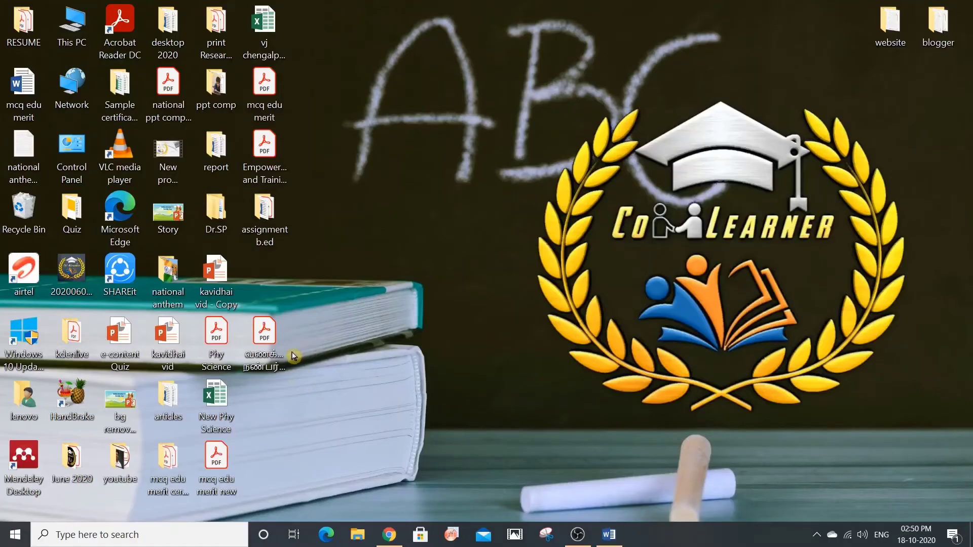
pyautogui.click(261, 334)
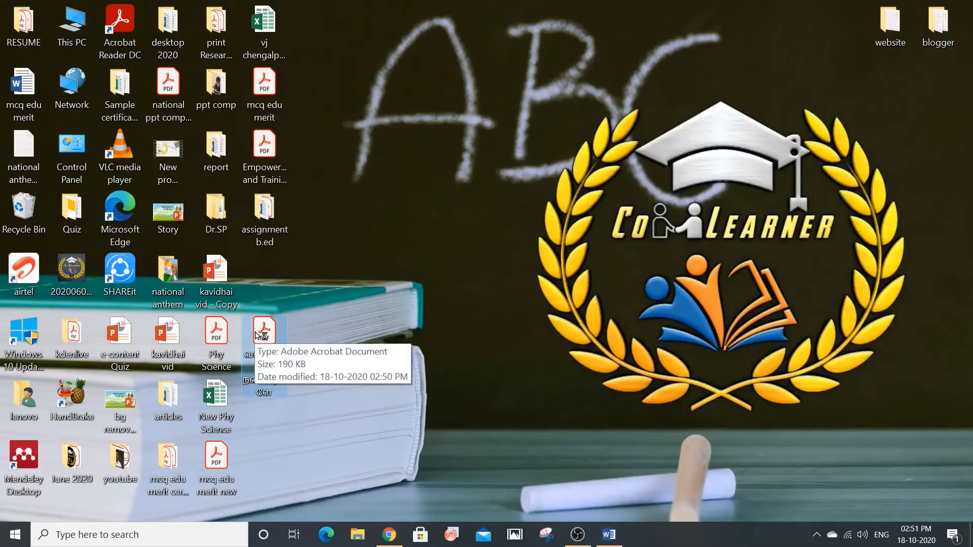
pyautogui.doubleClick(261, 334)
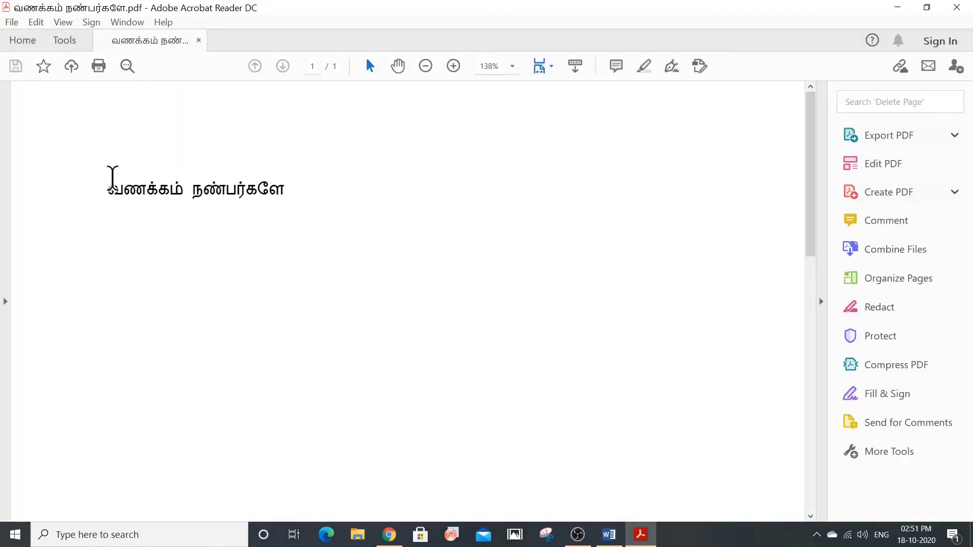
pyautogui.moveTo(104, 185); pyautogui.dragTo(289, 178)
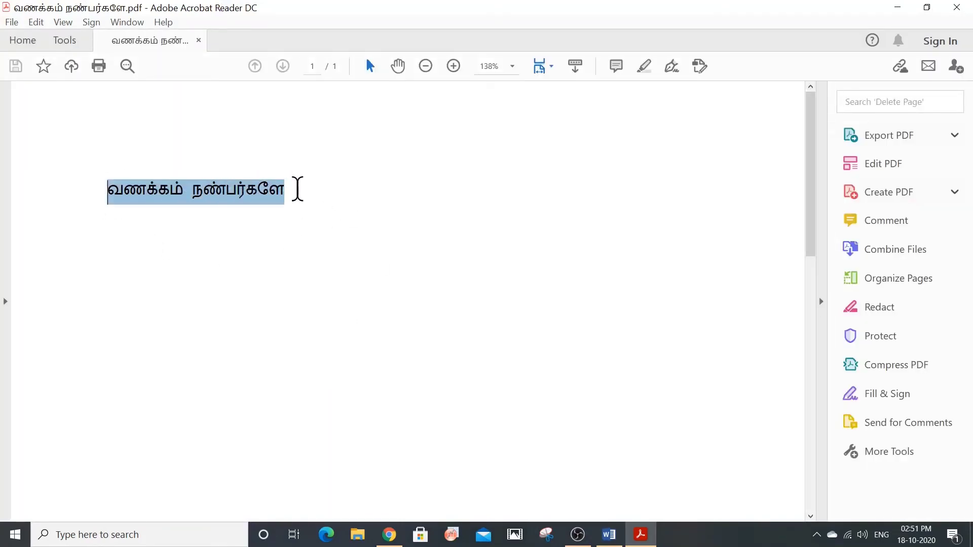
pyautogui.doubleClick(284, 201)
pyautogui.click(282, 218)
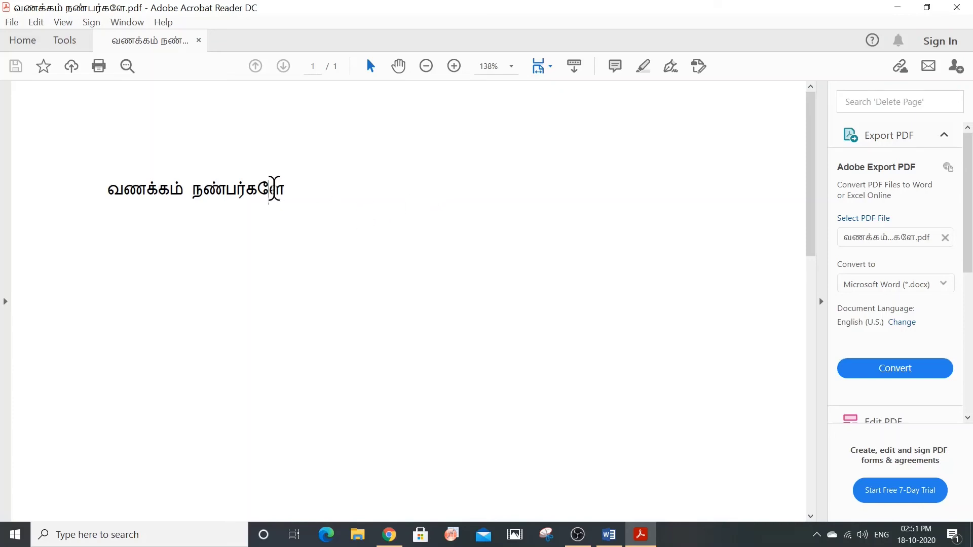
pyautogui.click(283, 189)
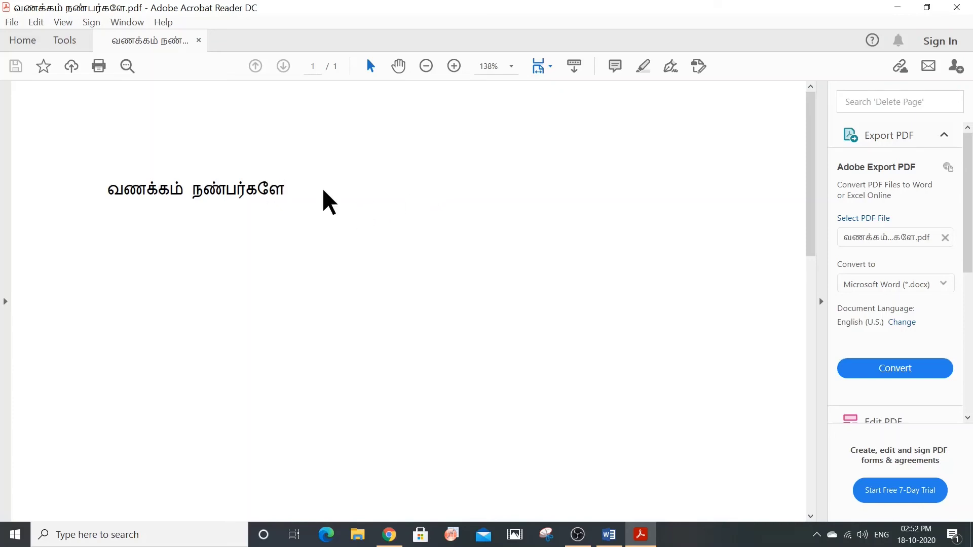